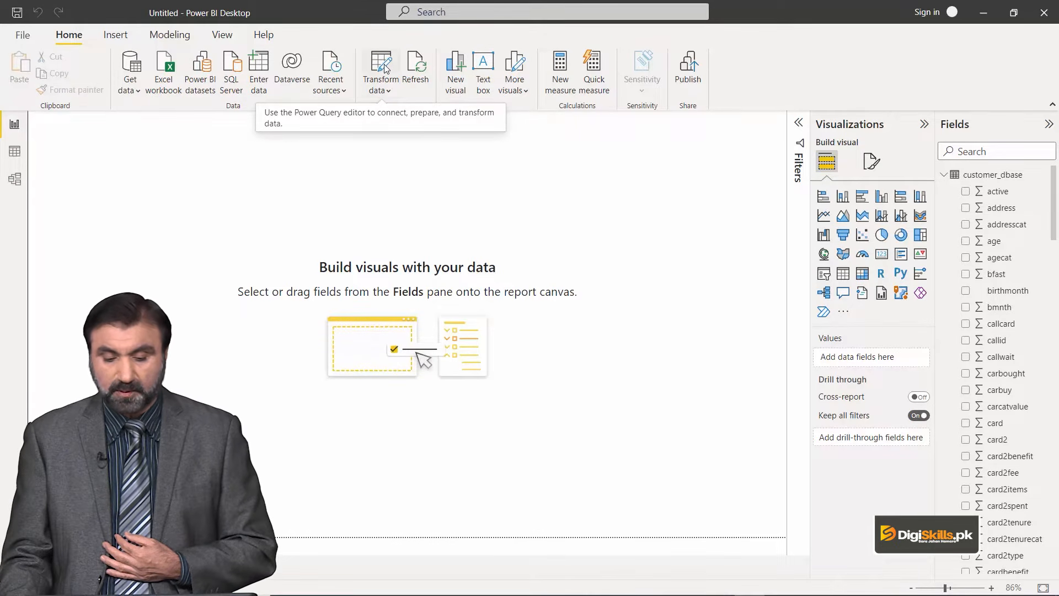
# Step: Open customer_dbase for data transformation in a maximized Power Query Editor and review the full formula of the Changed Type step
pyautogui.click(385, 68)
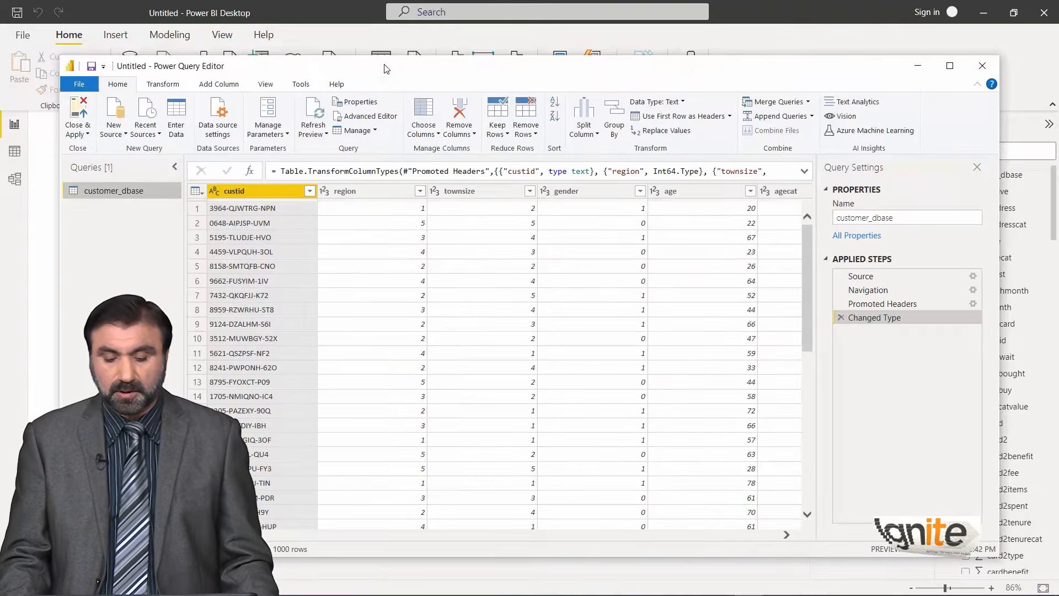
pyautogui.click(951, 66)
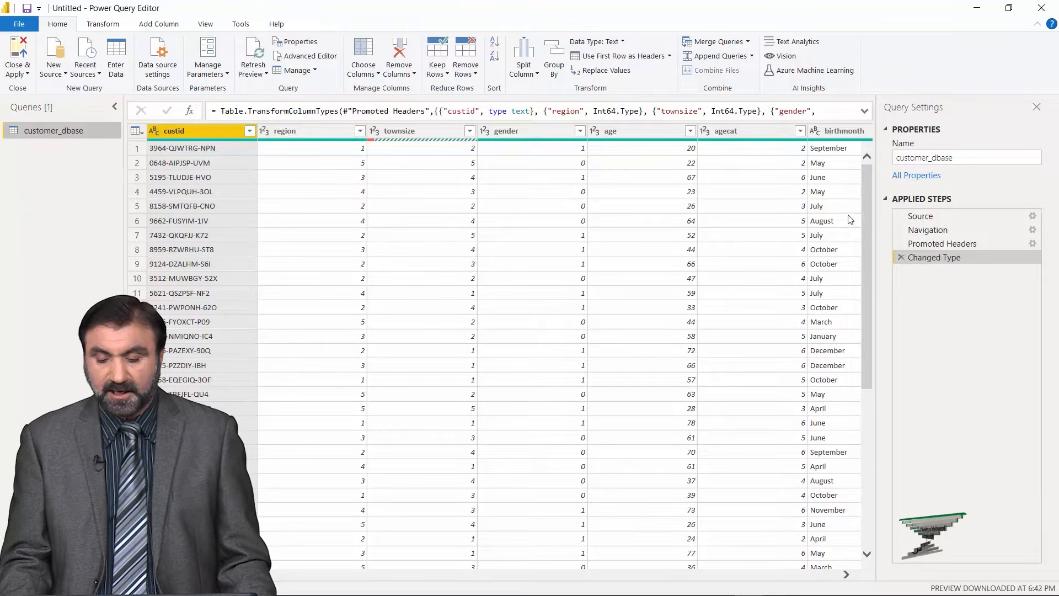
pyautogui.click(865, 112)
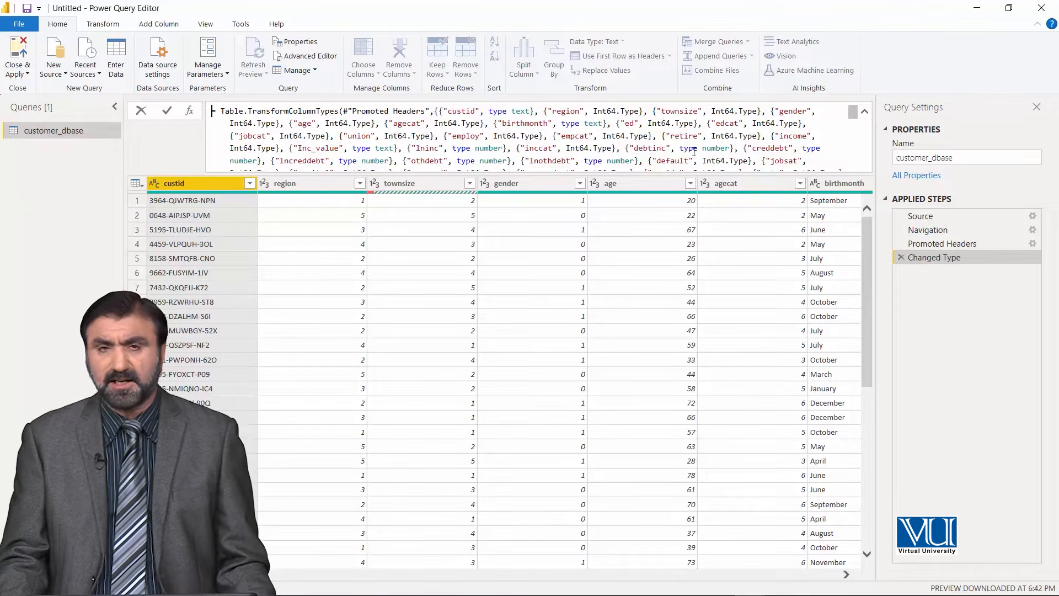
pyautogui.click(865, 111)
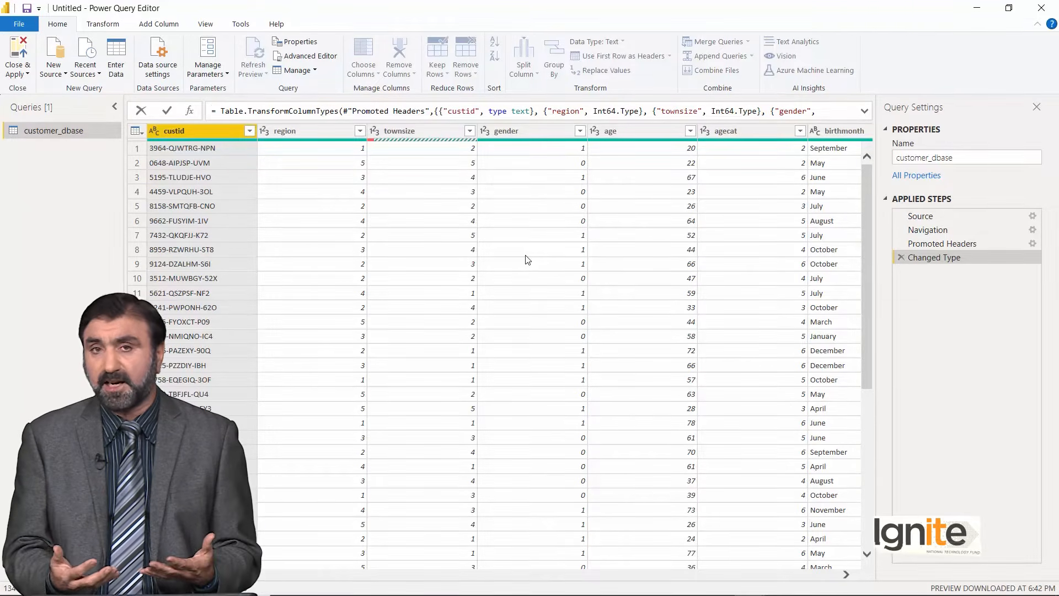
pyautogui.click(387, 19)
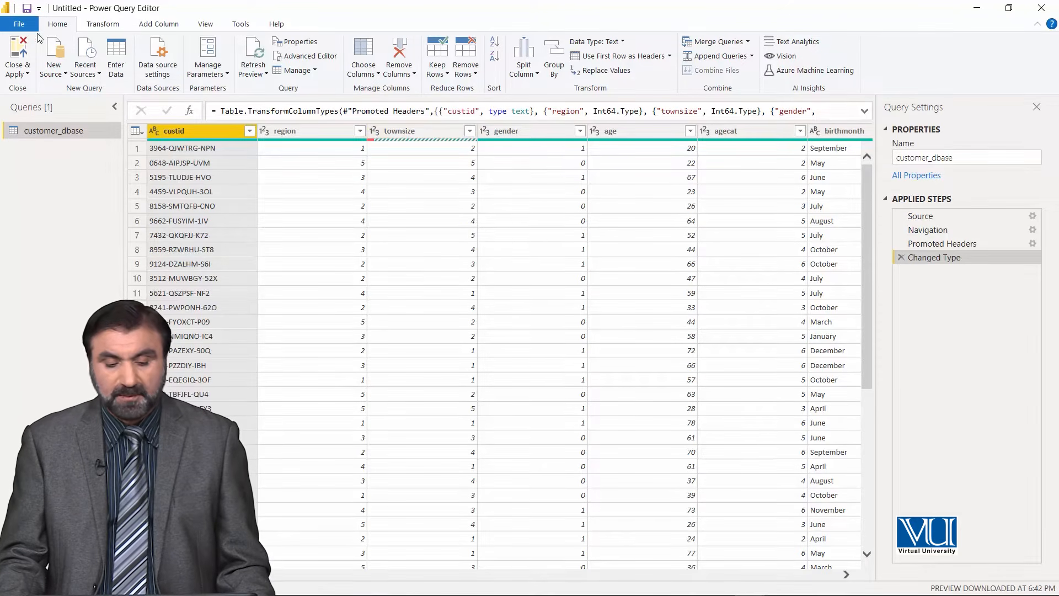
pyautogui.click(107, 26)
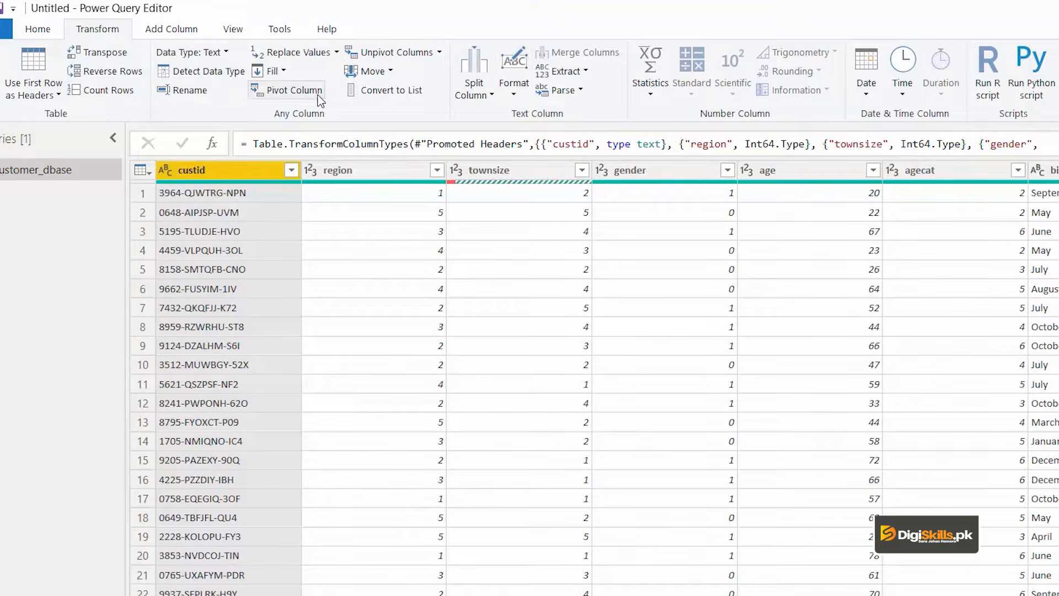
pyautogui.click(319, 54)
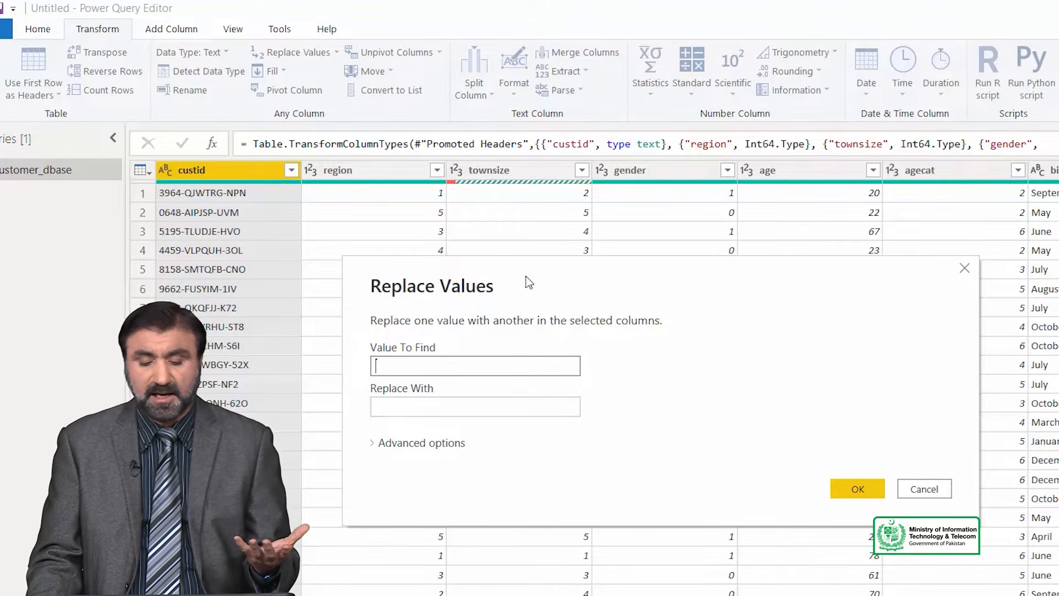
pyautogui.click(491, 406)
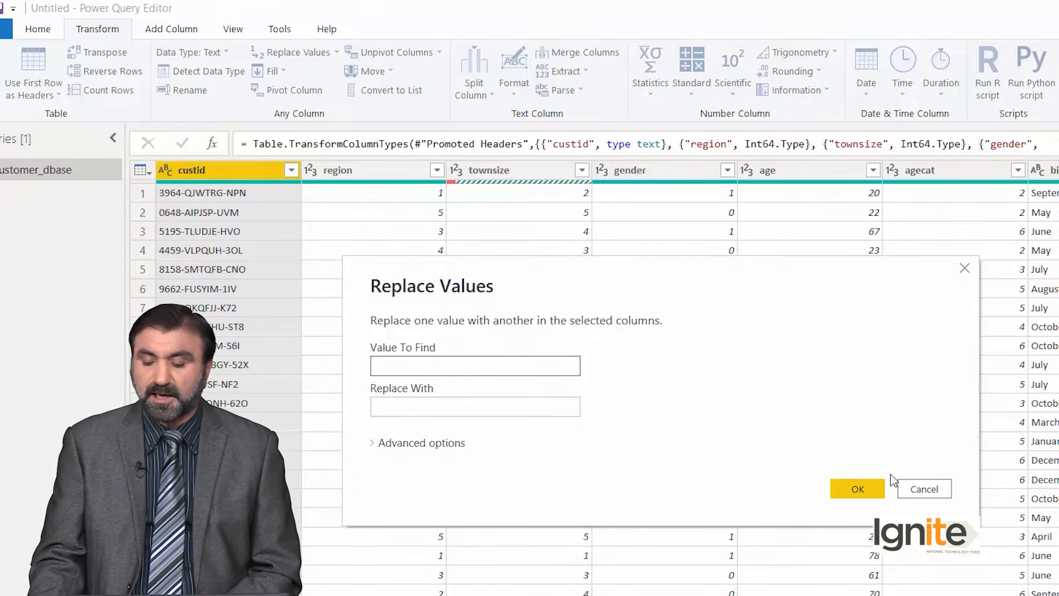
pyautogui.click(923, 489)
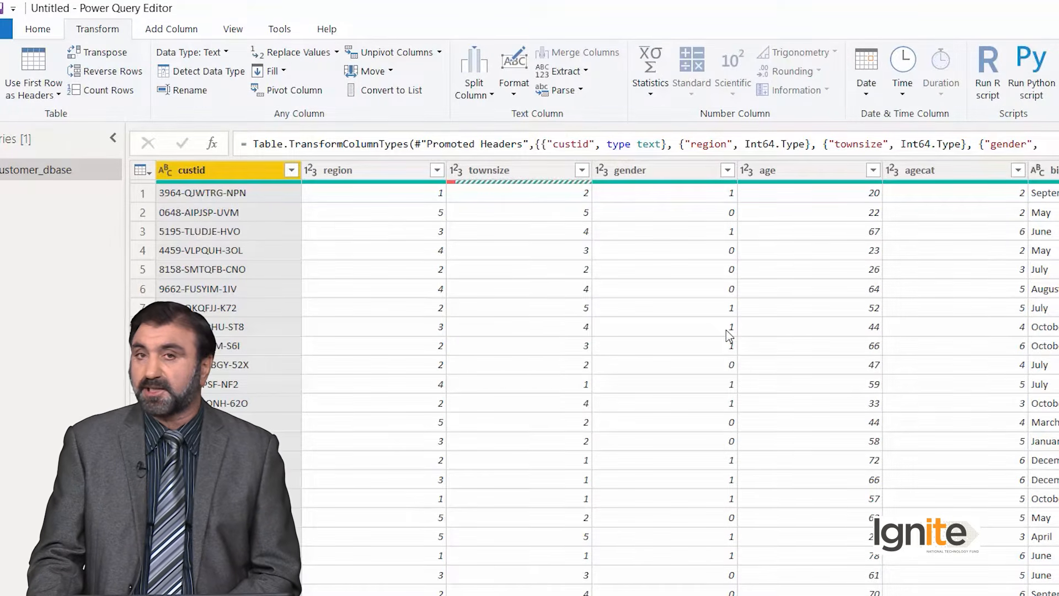
# Step: Try to replace the value 1 with Female in the gender column
pyautogui.click(678, 173)
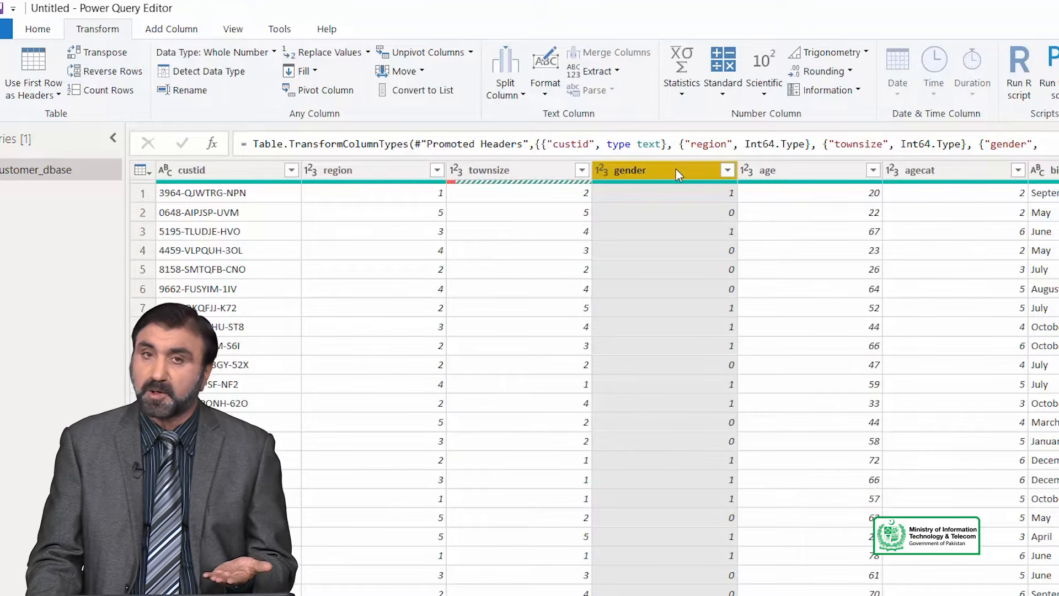
pyautogui.click(347, 55)
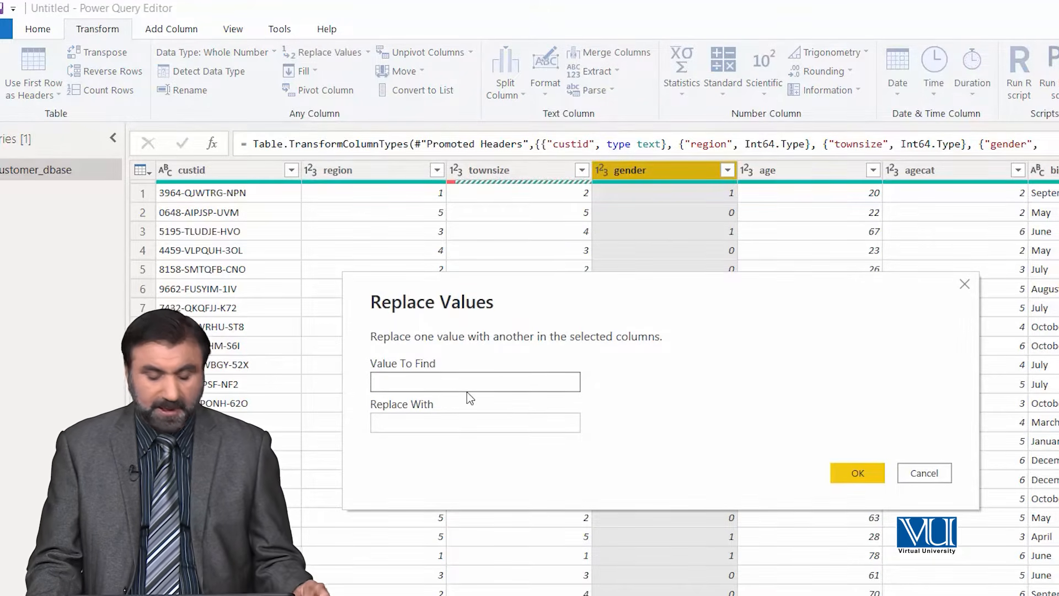
pyautogui.write('1')
pyautogui.click(452, 426)
pyautogui.write('Female')
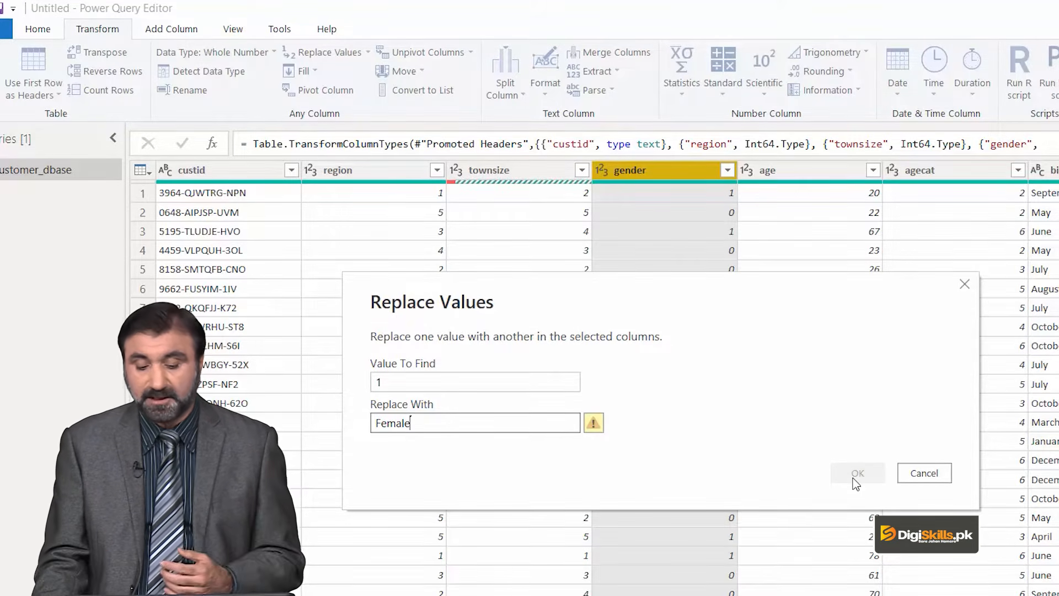
pyautogui.click(916, 474)
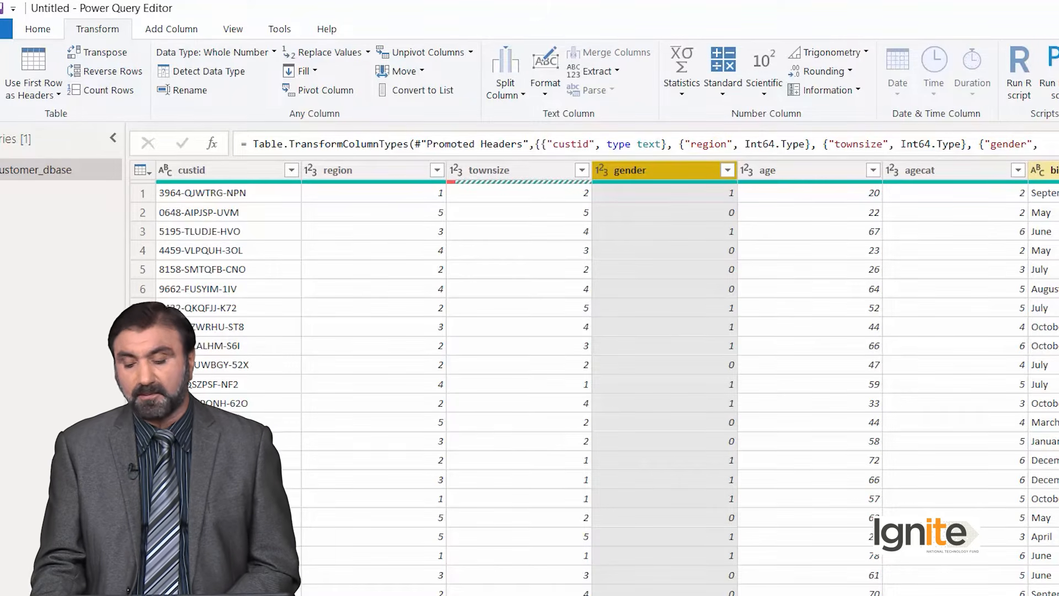
# Step: Replace September with 9 in the birthmonth column and remove that replacement from the applied steps
pyautogui.click(1043, 170)
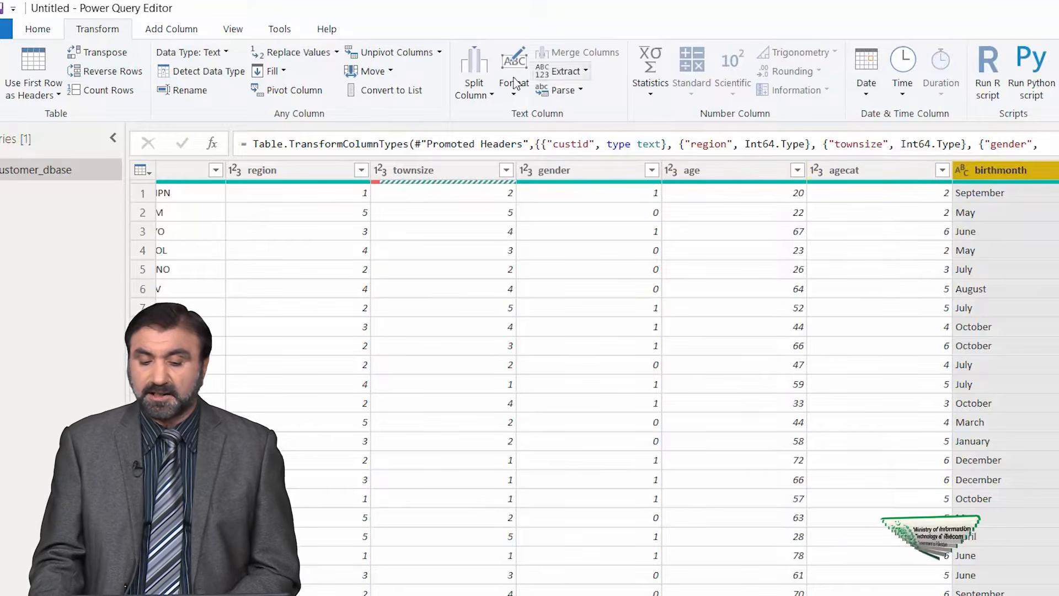
pyautogui.click(298, 58)
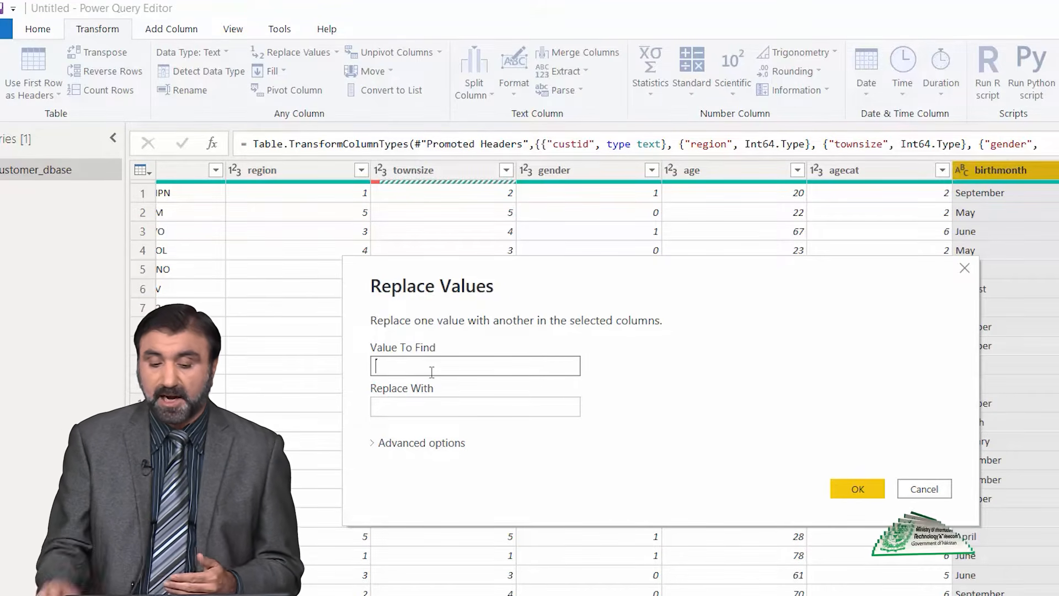
pyautogui.write('Se')
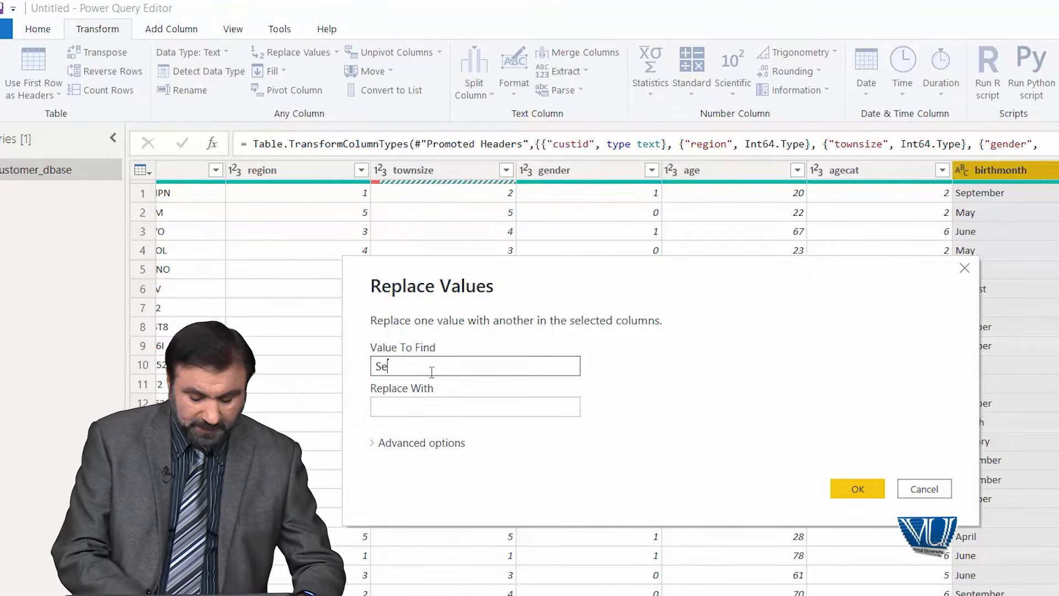
pyautogui.write('ptember')
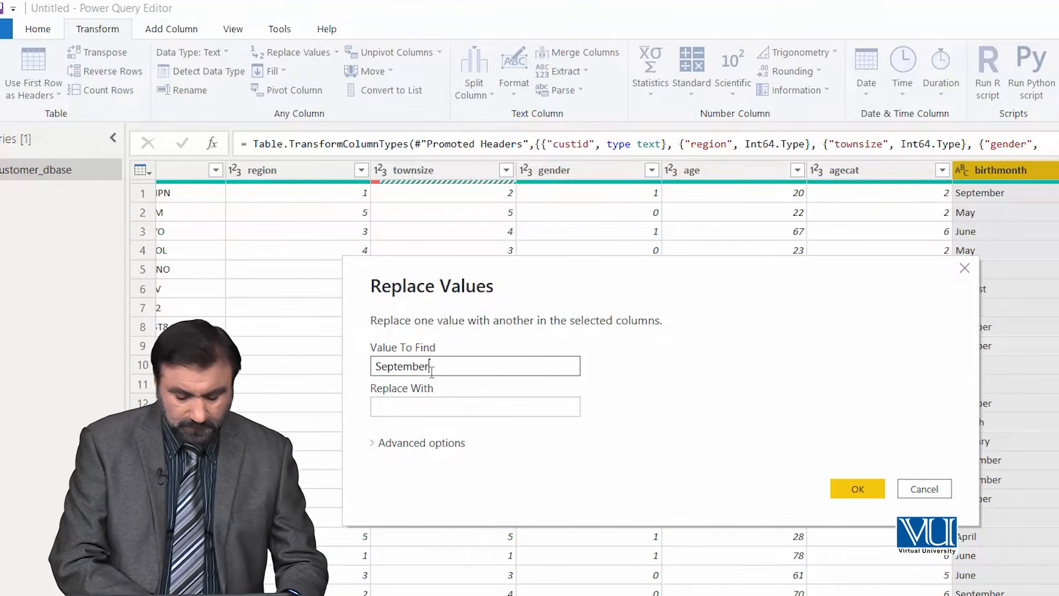
pyautogui.click(403, 408)
pyautogui.write('9')
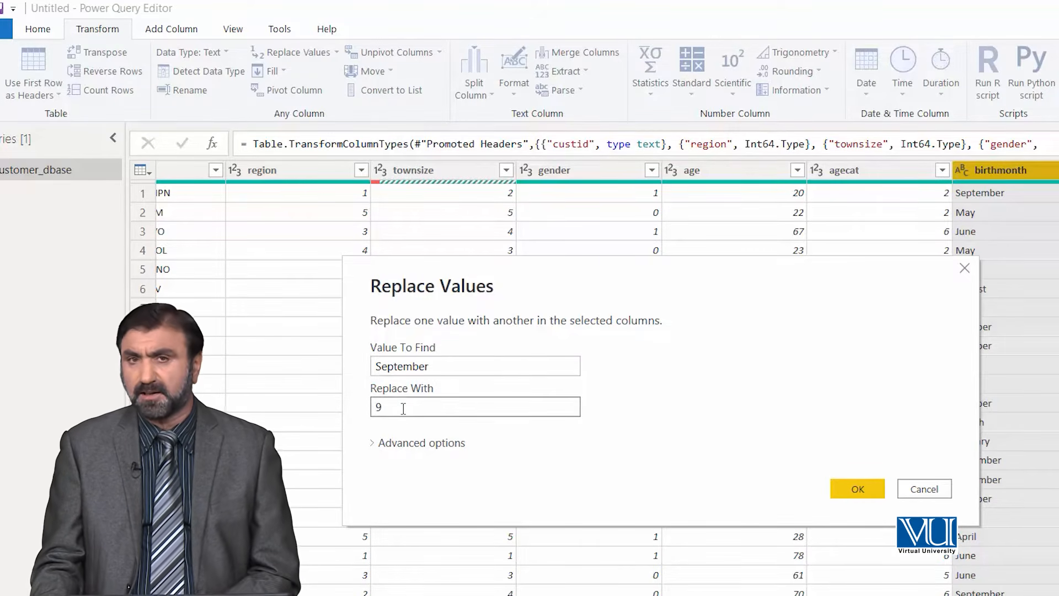
pyautogui.click(855, 490)
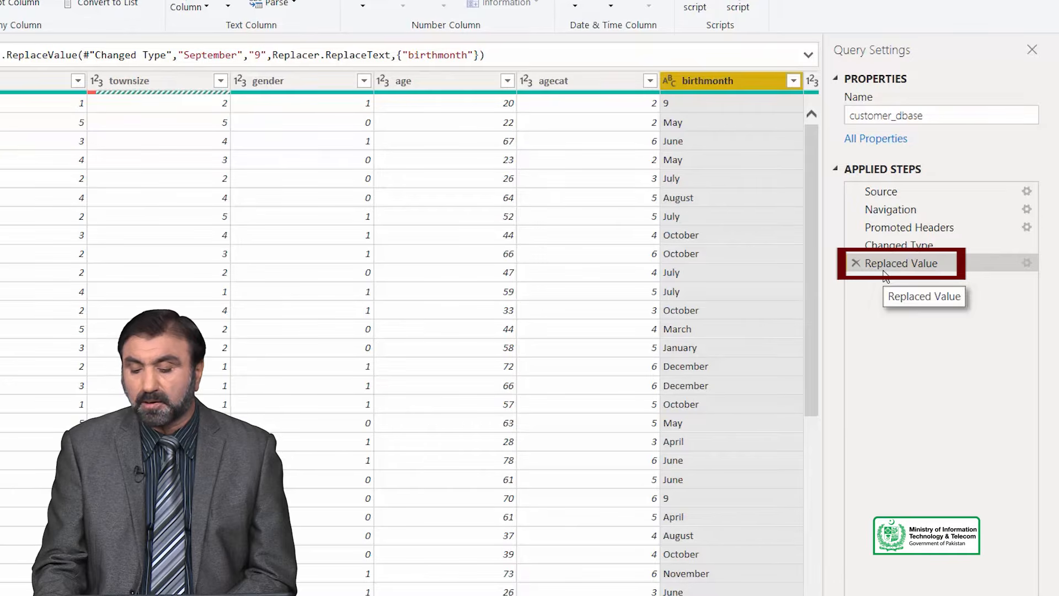
pyautogui.click(855, 264)
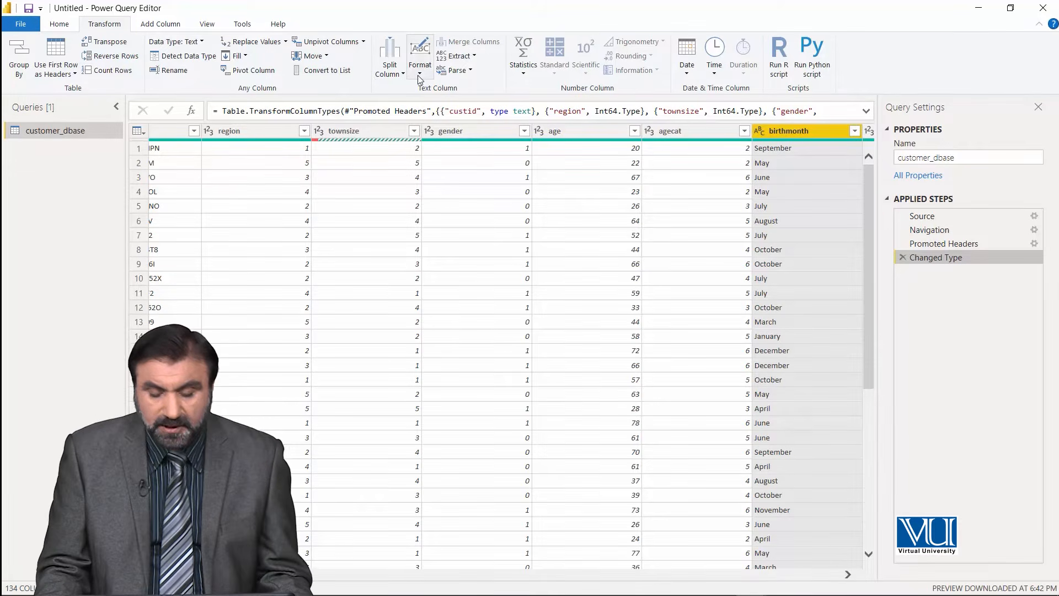
# Step: Convert the birthmonth and age columns to UPPERCASE and remove that conversion from the applied steps
pyautogui.click(420, 77)
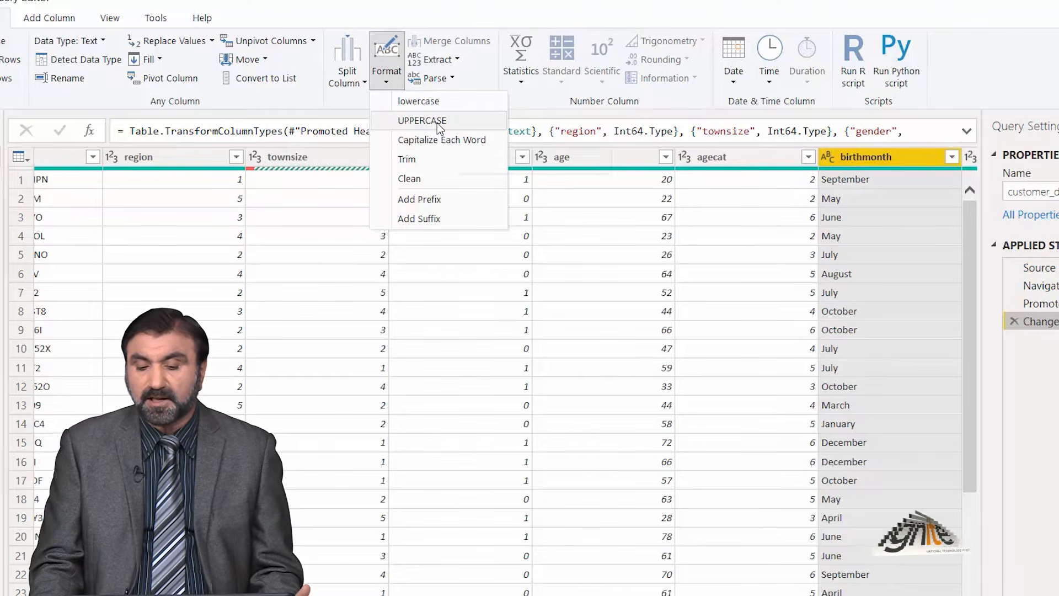
pyautogui.click(437, 122)
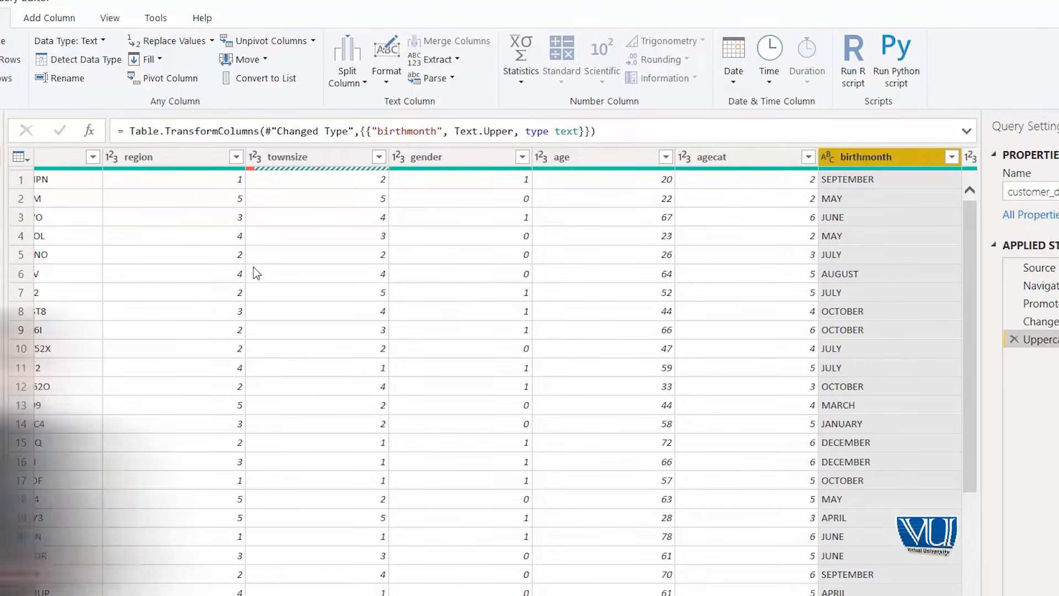
pyautogui.click(583, 156)
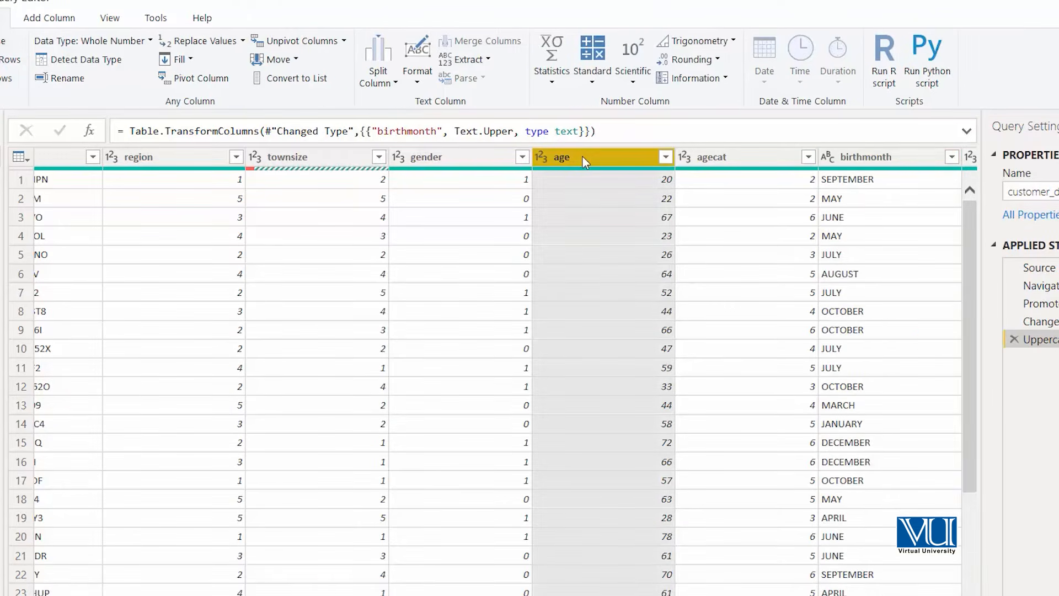
pyautogui.click(419, 84)
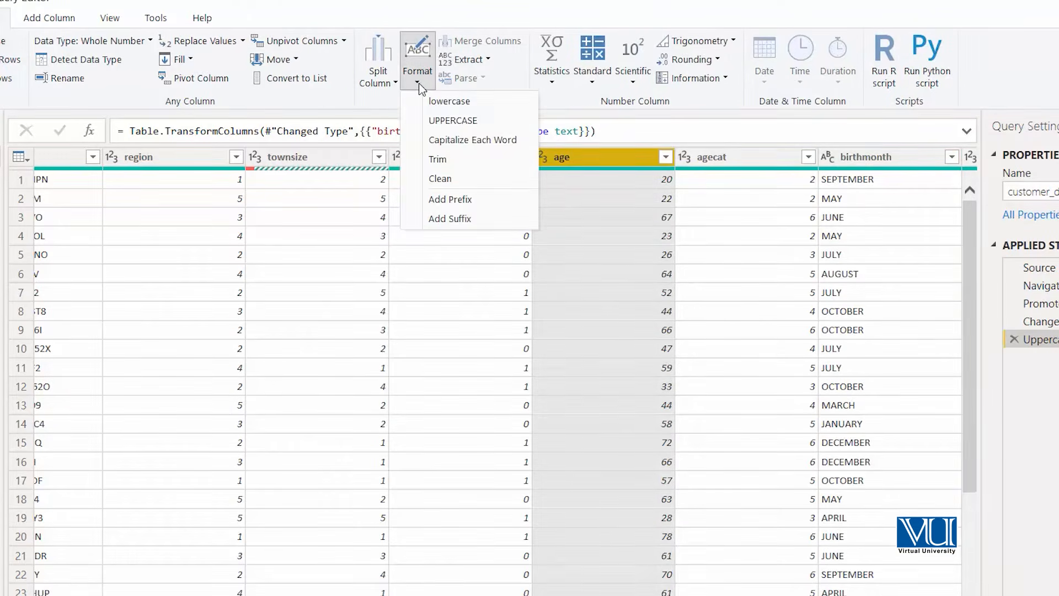
pyautogui.click(462, 122)
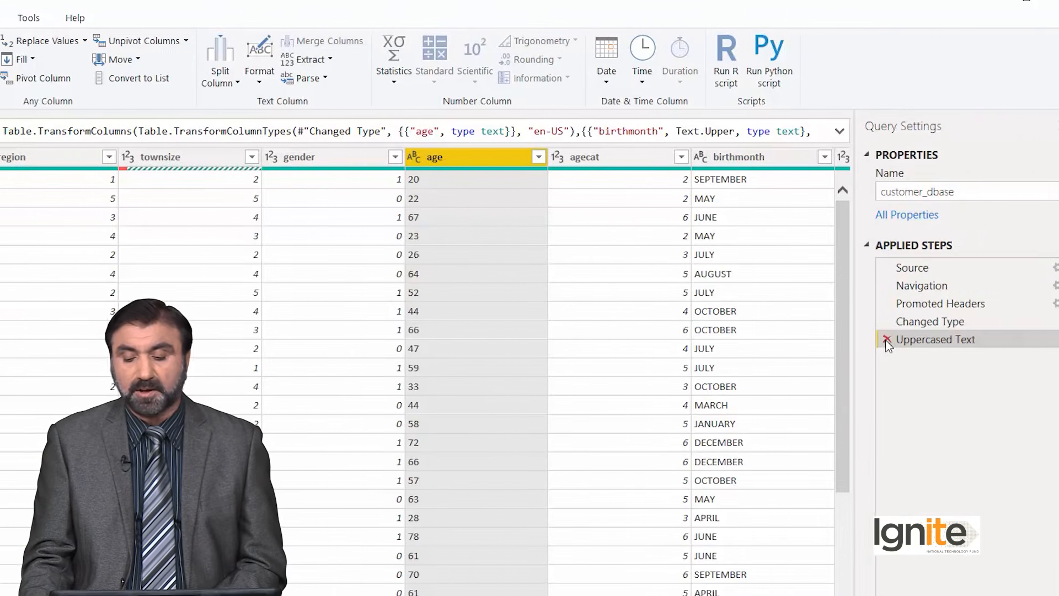
pyautogui.click(888, 340)
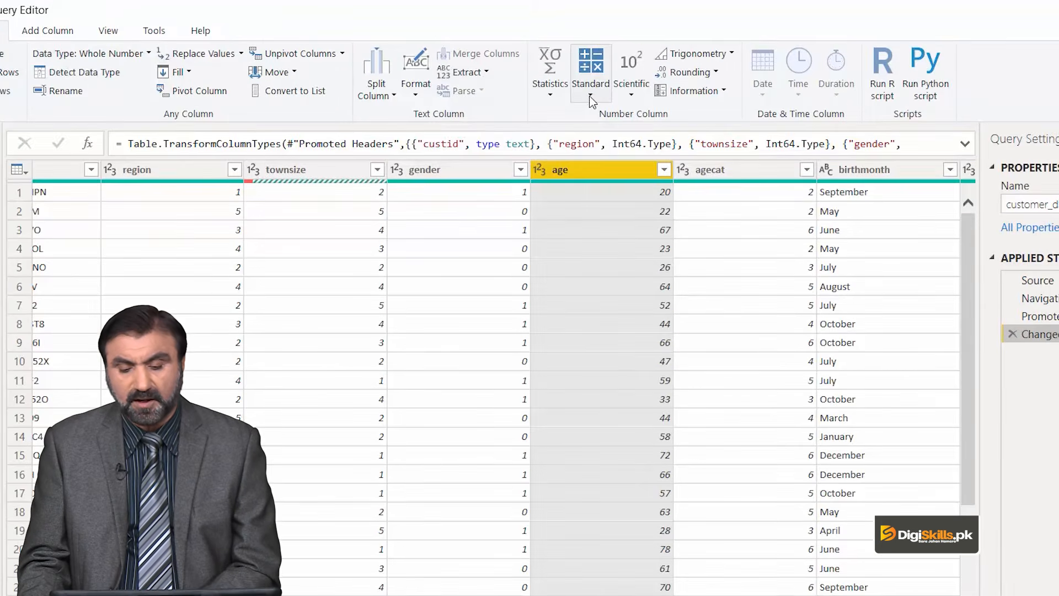
pyautogui.click(590, 100)
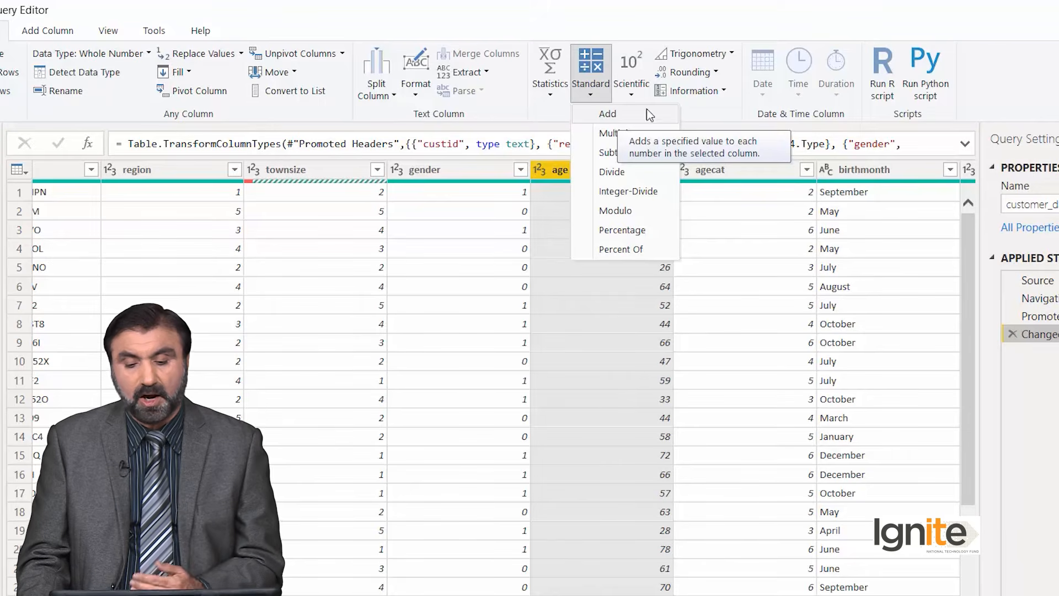
pyautogui.click(699, 74)
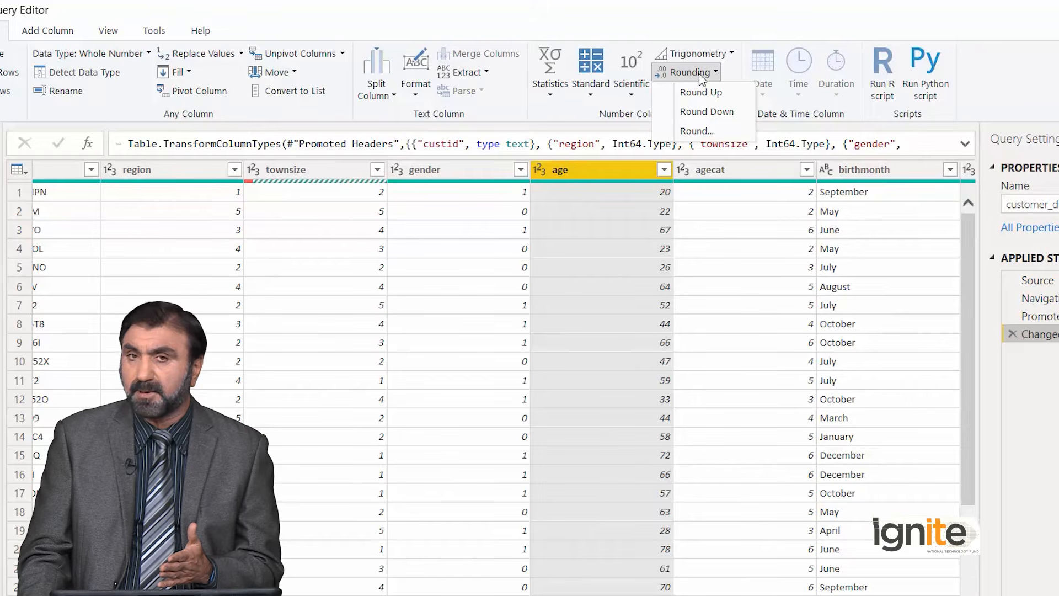
pyautogui.click(732, 55)
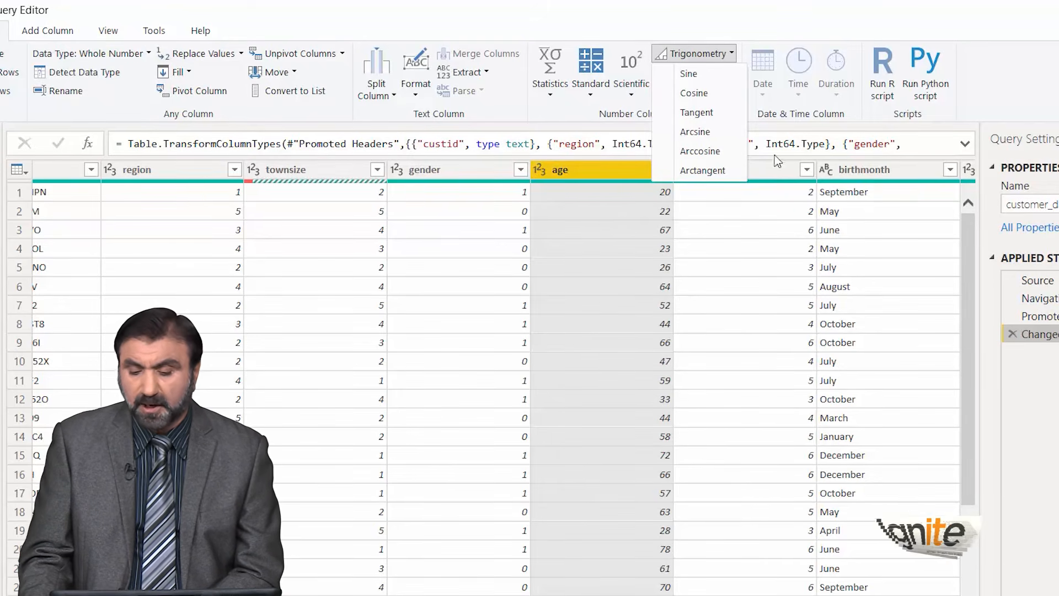
pyautogui.click(883, 174)
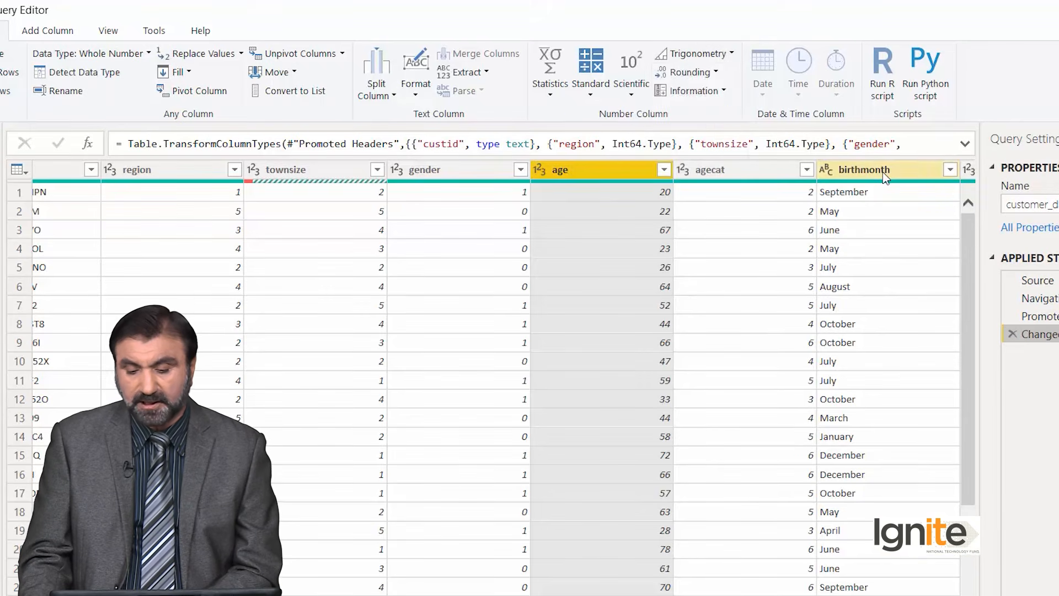
# Step: Extract the first 1 character of the birthmonth column and remove that extraction from the applied steps
pyautogui.click(883, 174)
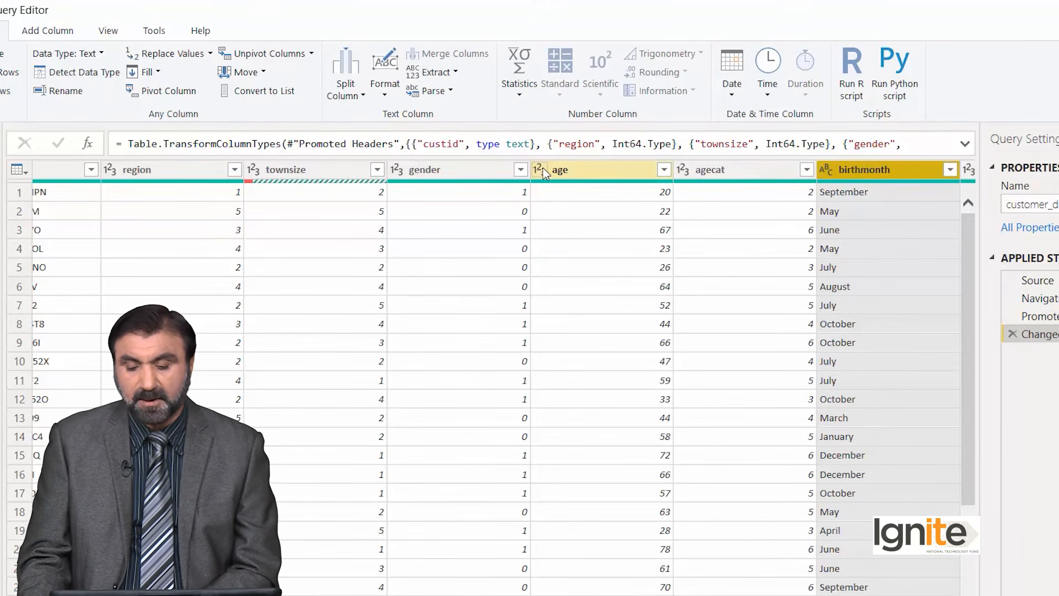
pyautogui.click(436, 72)
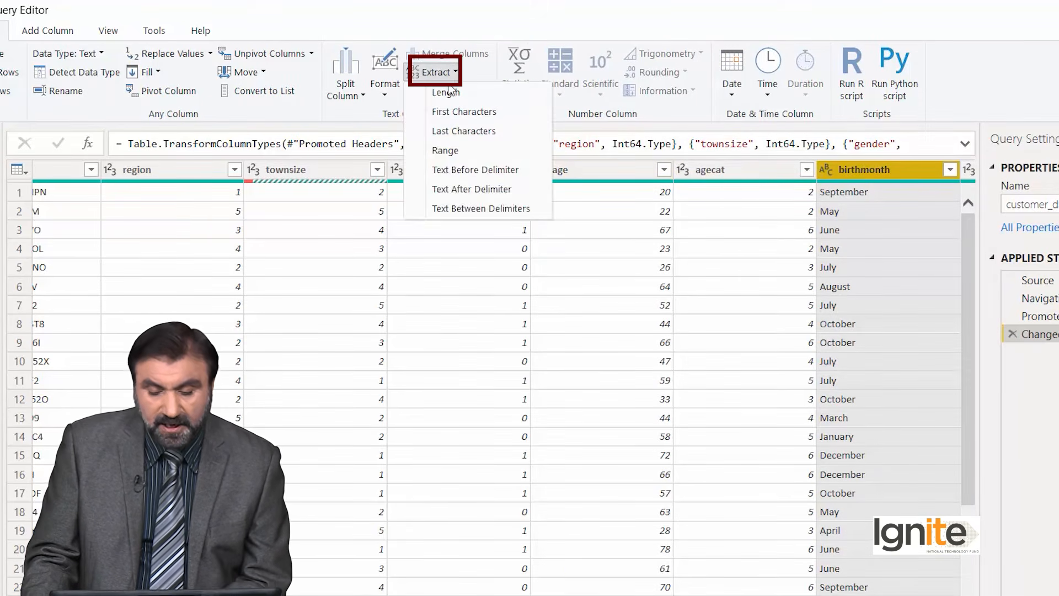
pyautogui.click(492, 113)
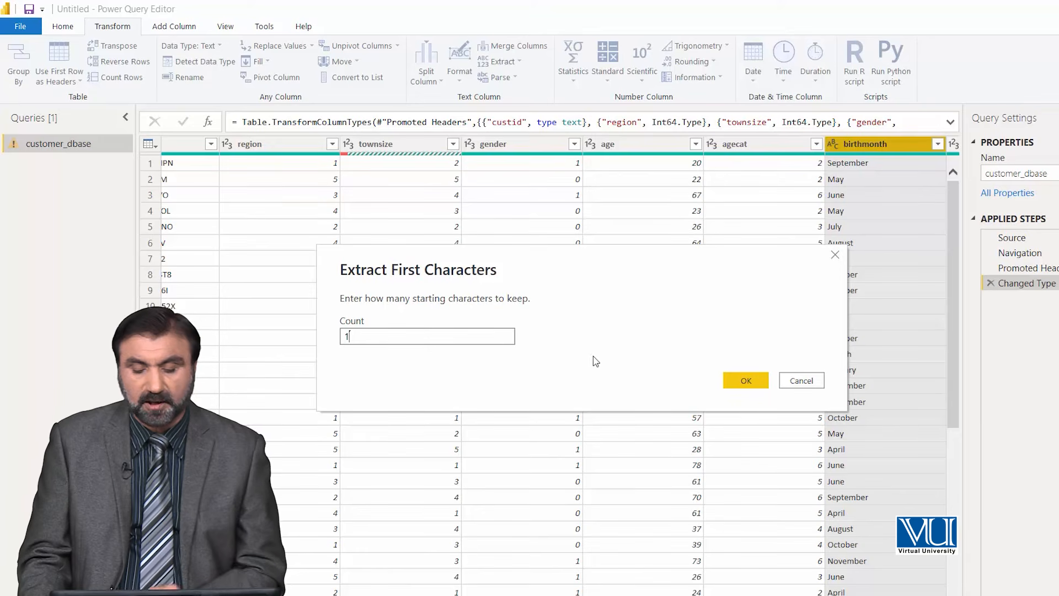
pyautogui.click(739, 381)
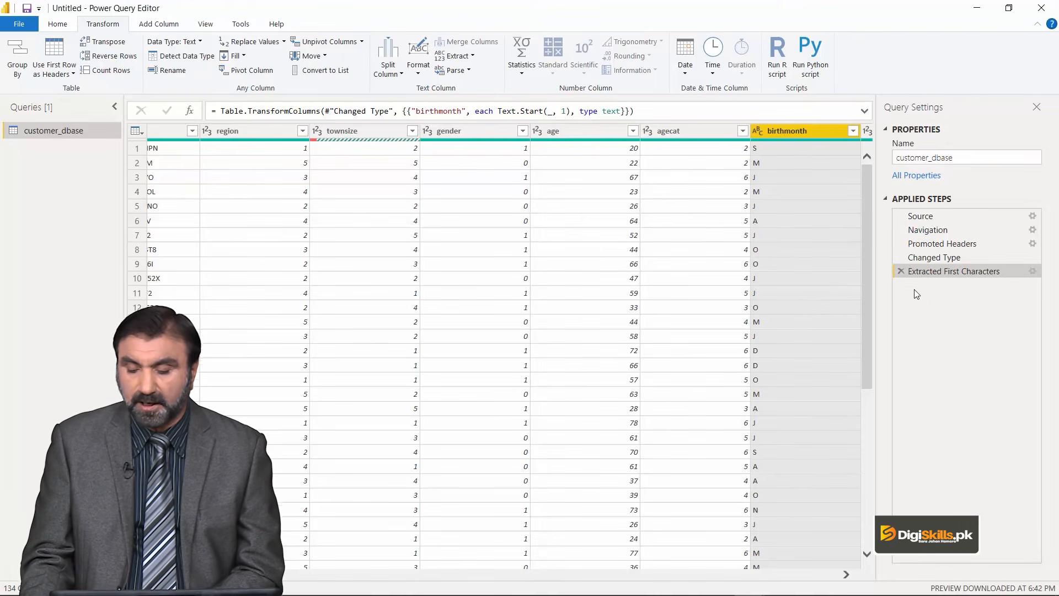
pyautogui.click(902, 272)
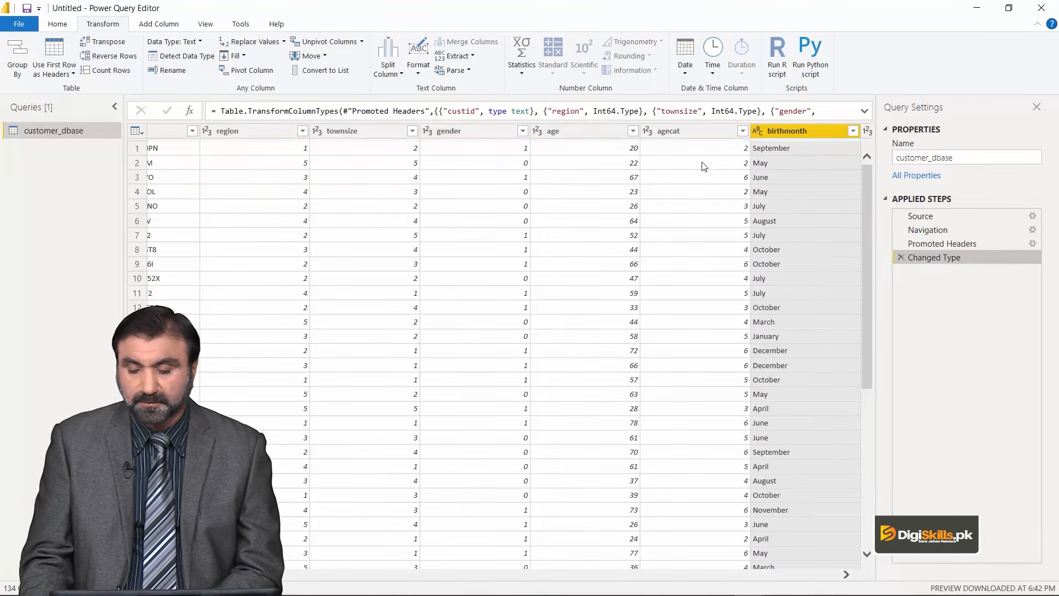
# Step: Extract the first 3 characters of the birthmonth column and remove that extraction from the applied steps
pyautogui.click(463, 58)
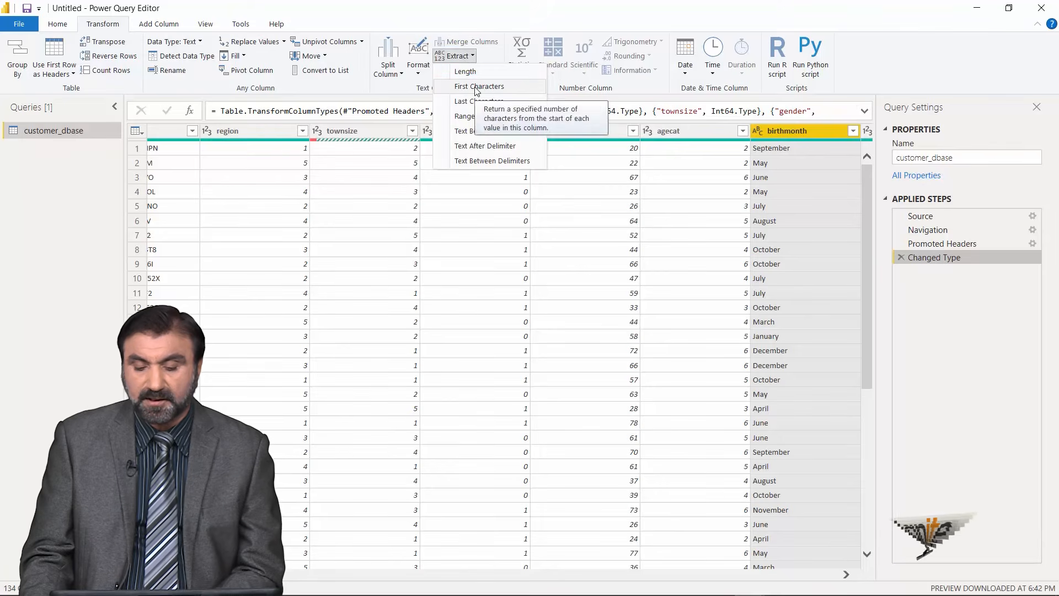
pyautogui.click(478, 89)
pyautogui.write('3')
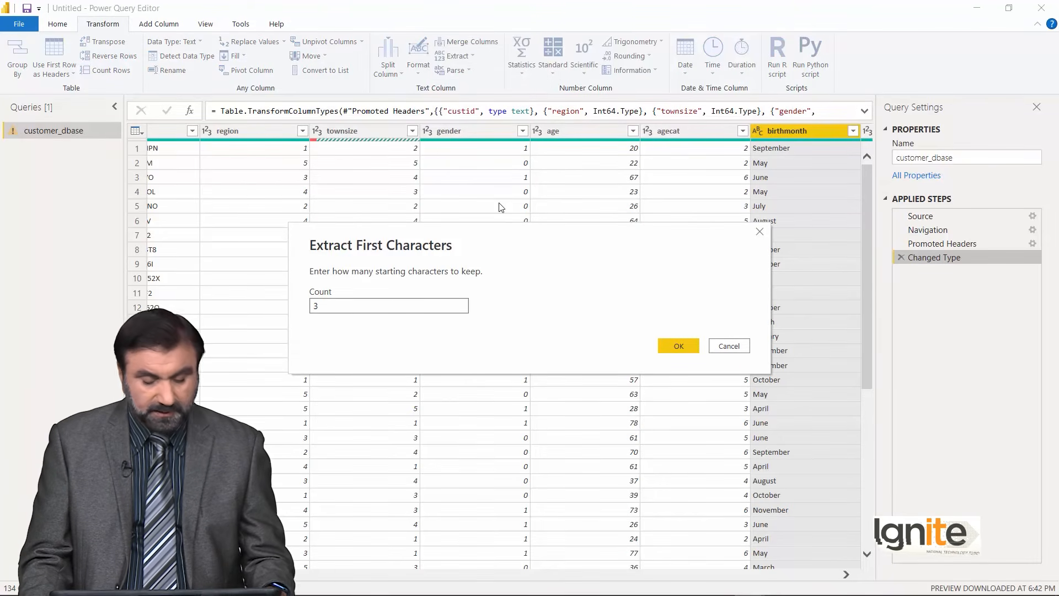
pyautogui.click(691, 347)
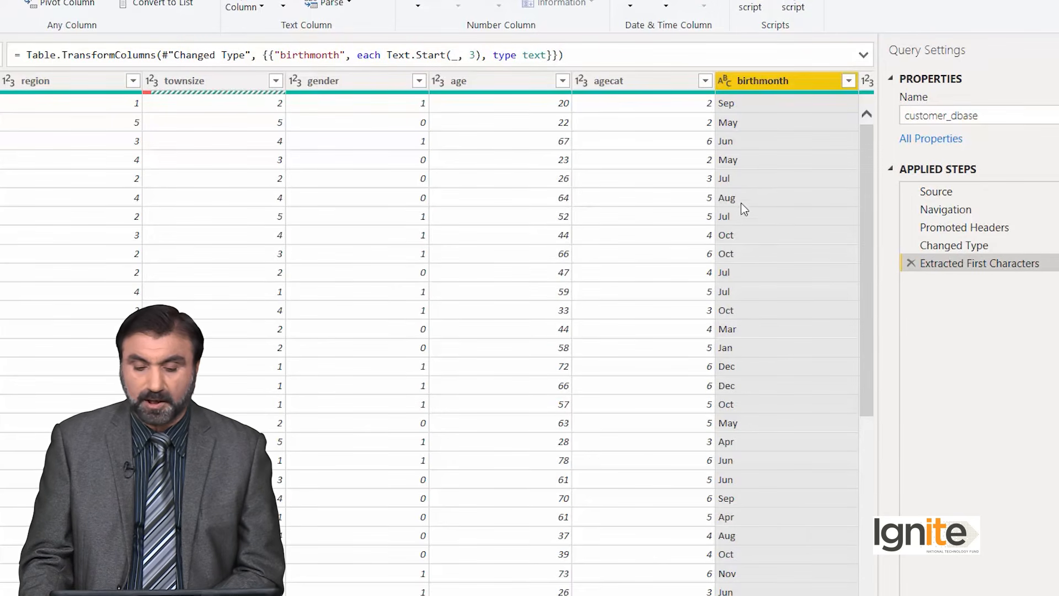
pyautogui.click(908, 269)
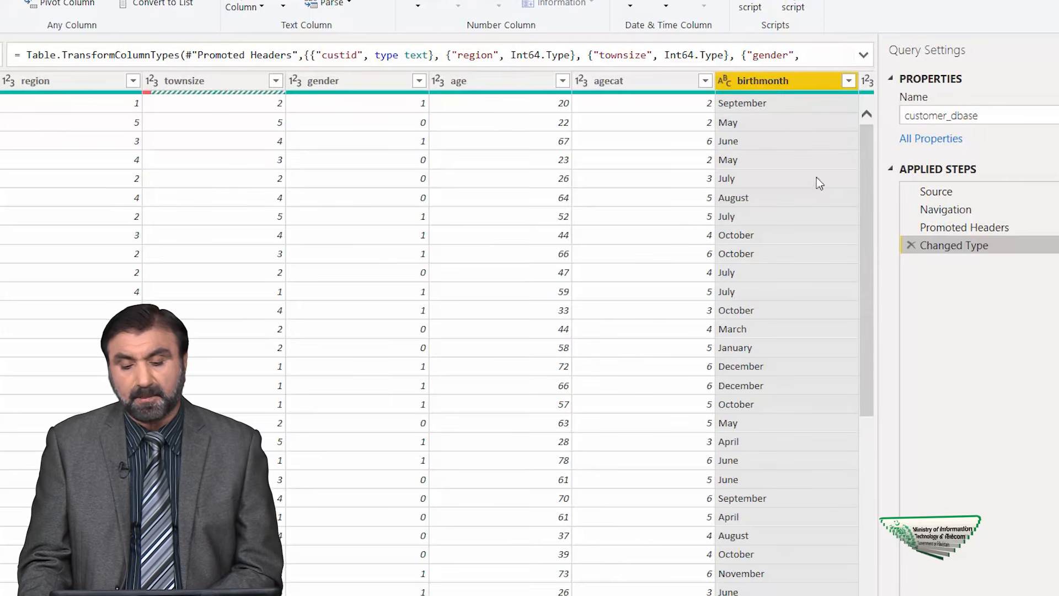
# Step: Extract a text range of 2 characters from starting index 3 in the birthmonth column and remove that extraction from the applied steps
pyautogui.click(345, 73)
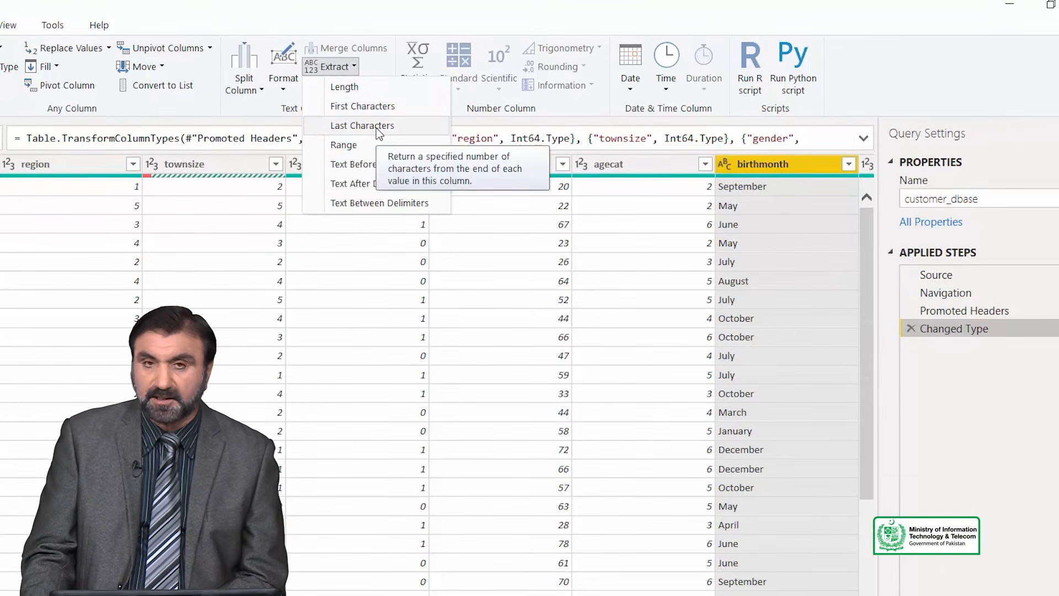
pyautogui.click(352, 148)
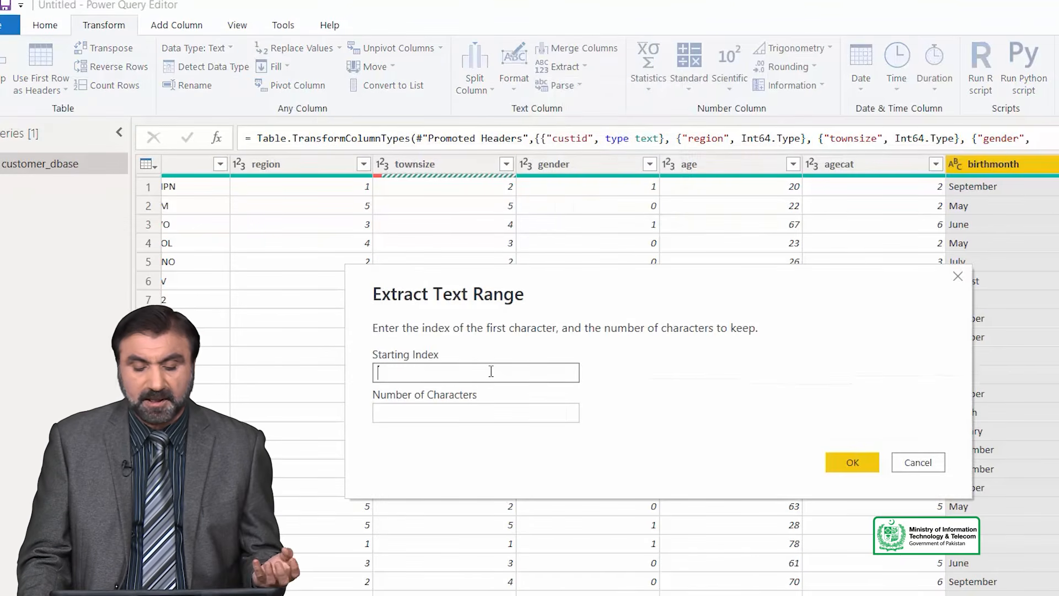
pyautogui.write('3')
pyautogui.click(484, 411)
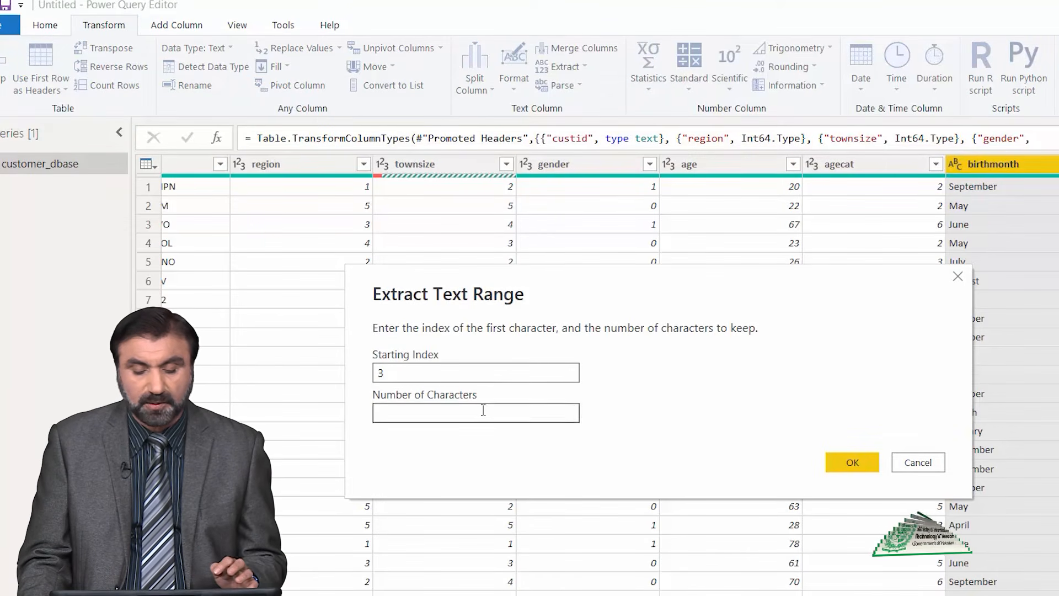
pyautogui.write('2')
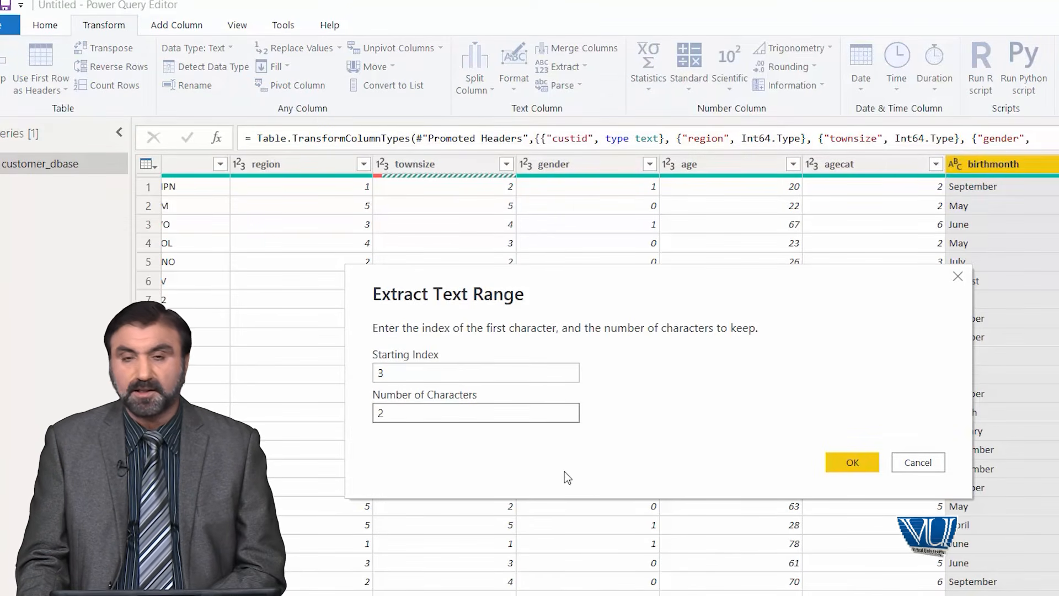
pyautogui.click(850, 464)
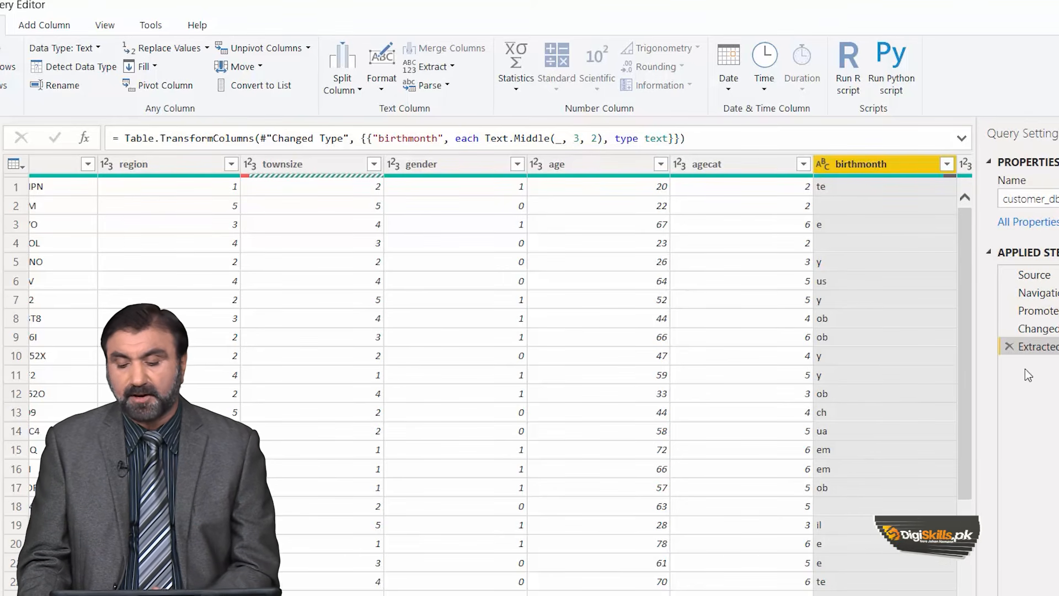
pyautogui.click(1010, 346)
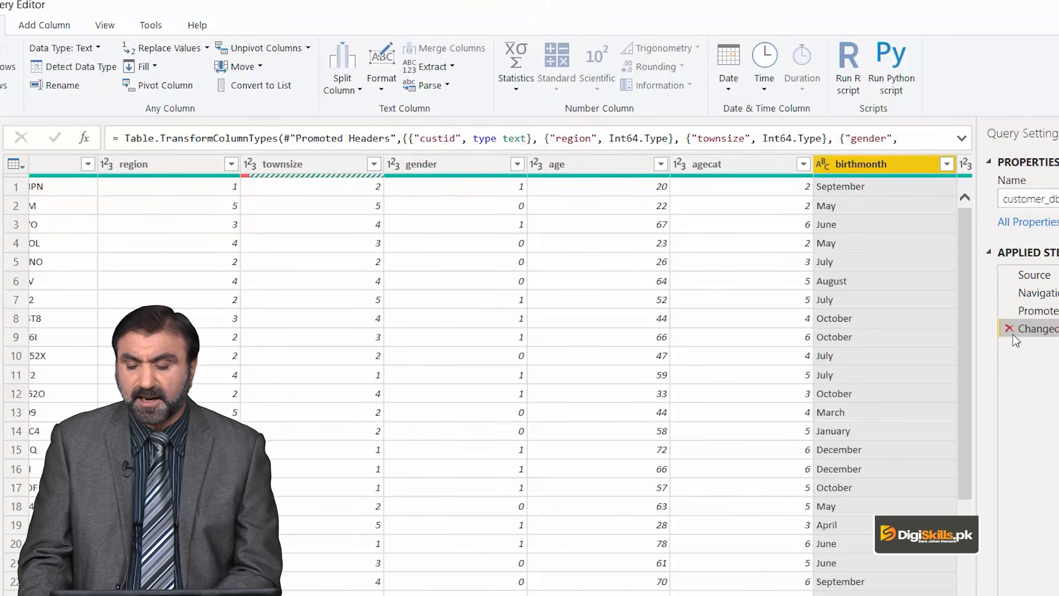
# Step: Remove the Changed Type step from the applied steps of customer_dbase
pyautogui.click(1012, 332)
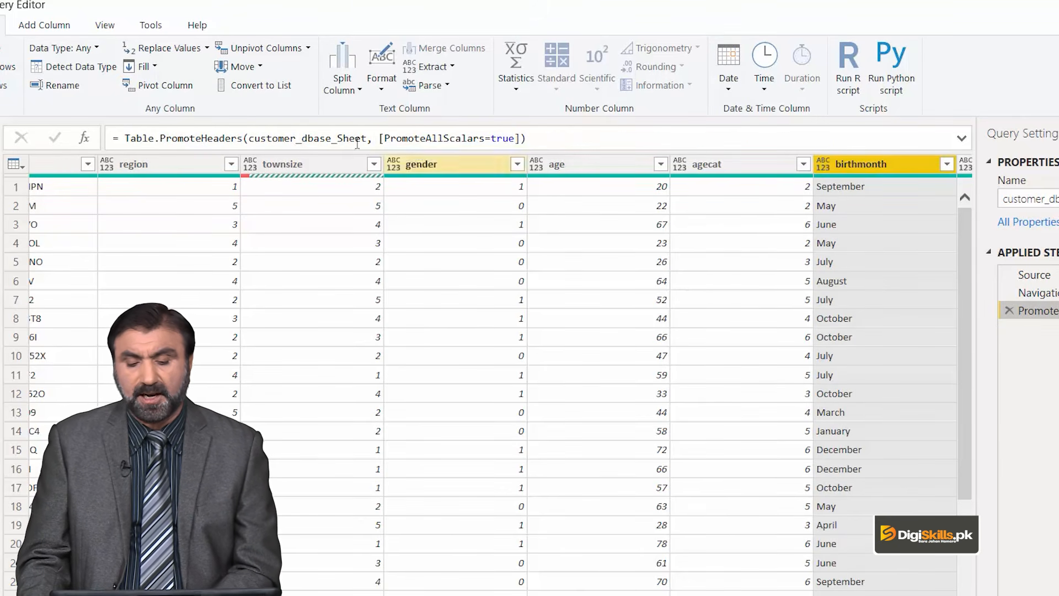